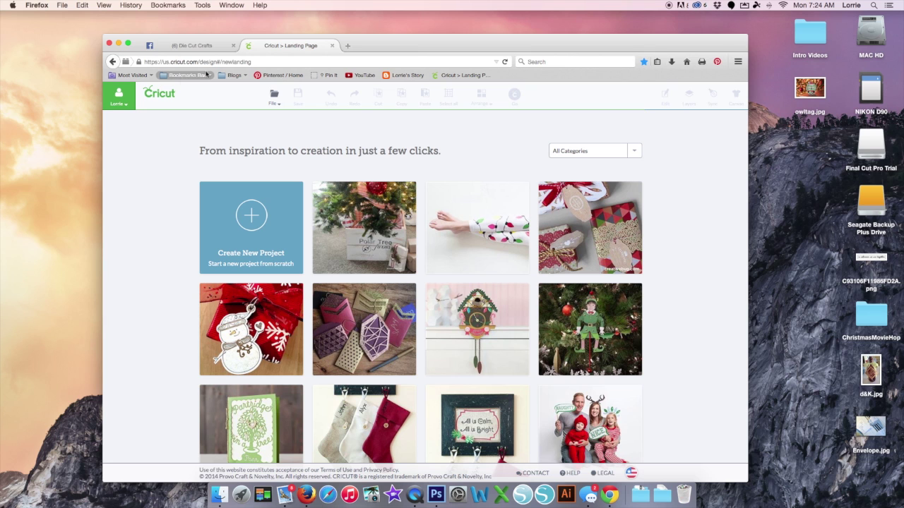
Step: Open Deer Holiday Card.svg from the Die Cut Crafts group's Files and preview the card
left_click(204, 47)
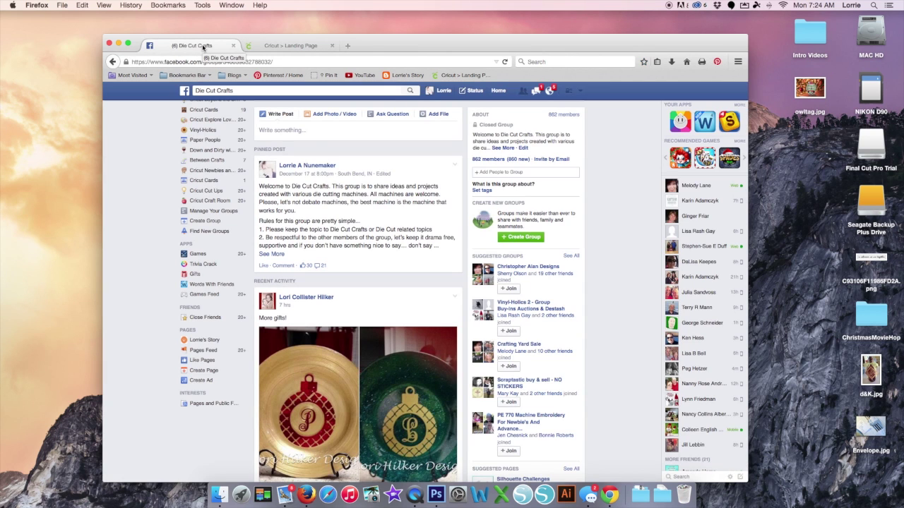
scroll(309, 145, "up", 5)
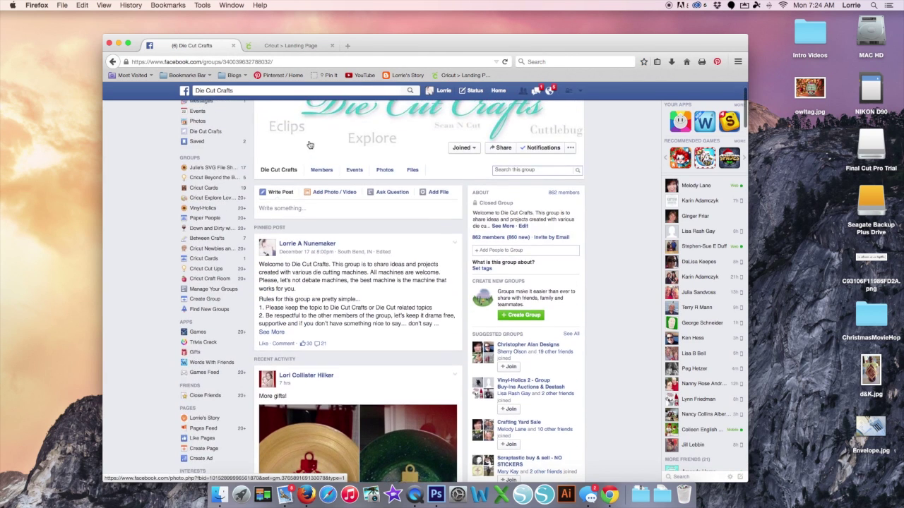
left_click(412, 214)
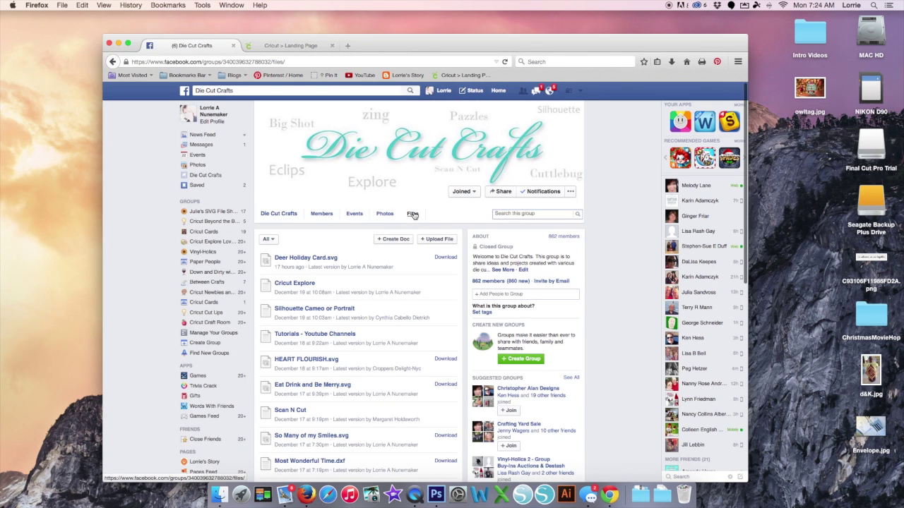
scroll(413, 216, "down", 2)
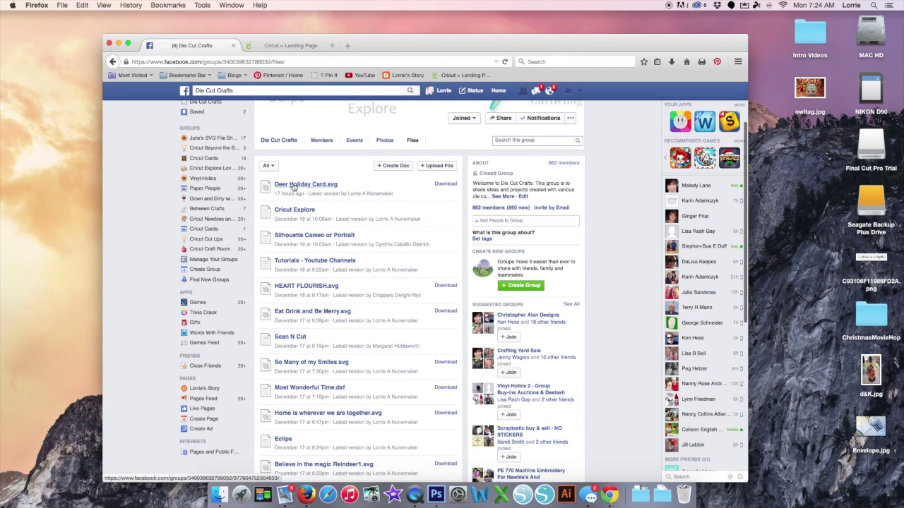
left_click(293, 185)
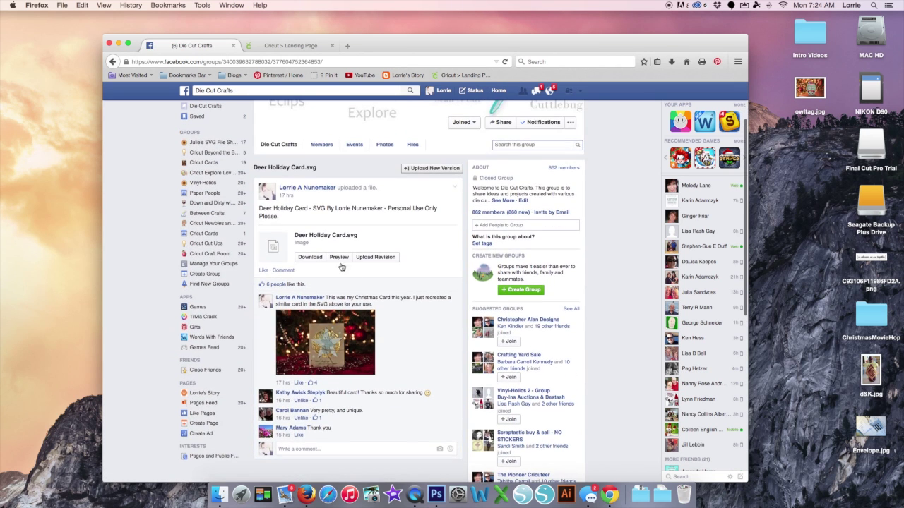
left_click(339, 257)
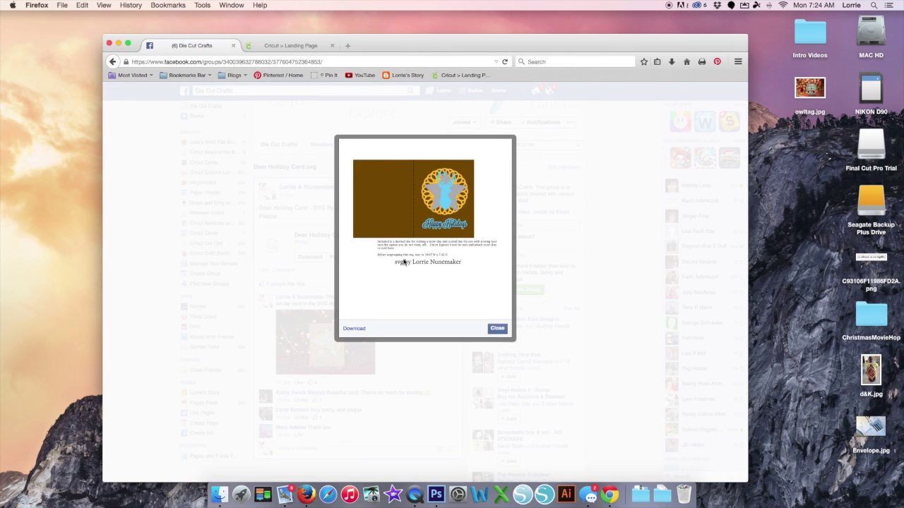
left_click(497, 329)
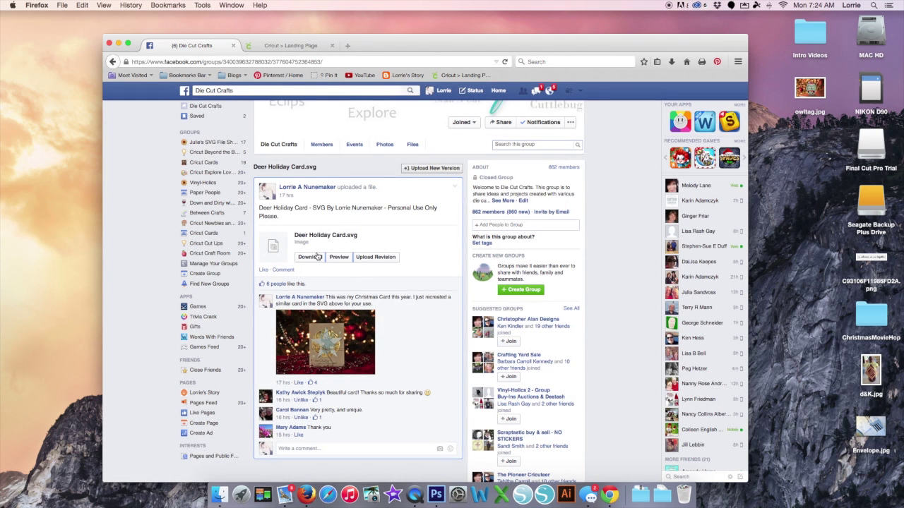
Step: Download Deer Holiday Card.svg in Firefox and reveal it in the Finder Downloads folder
left_click(310, 258)
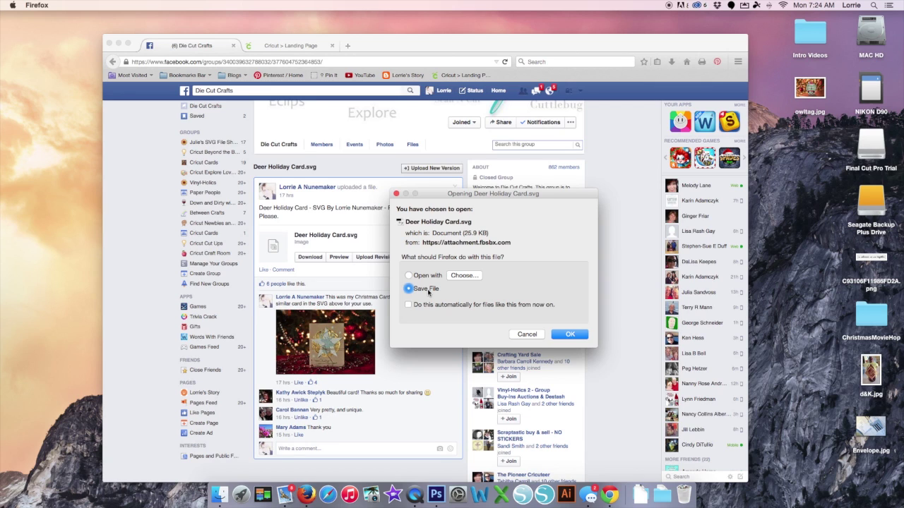
left_click(570, 335)
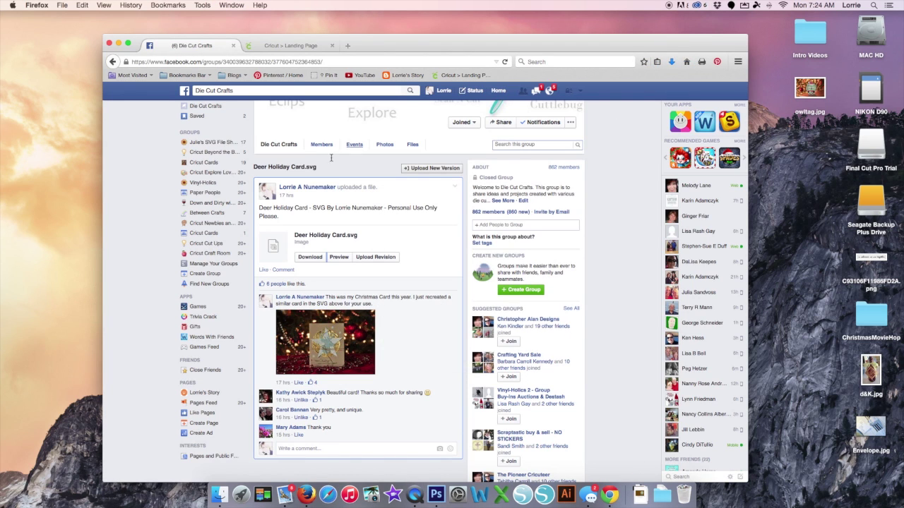
left_click(672, 62)
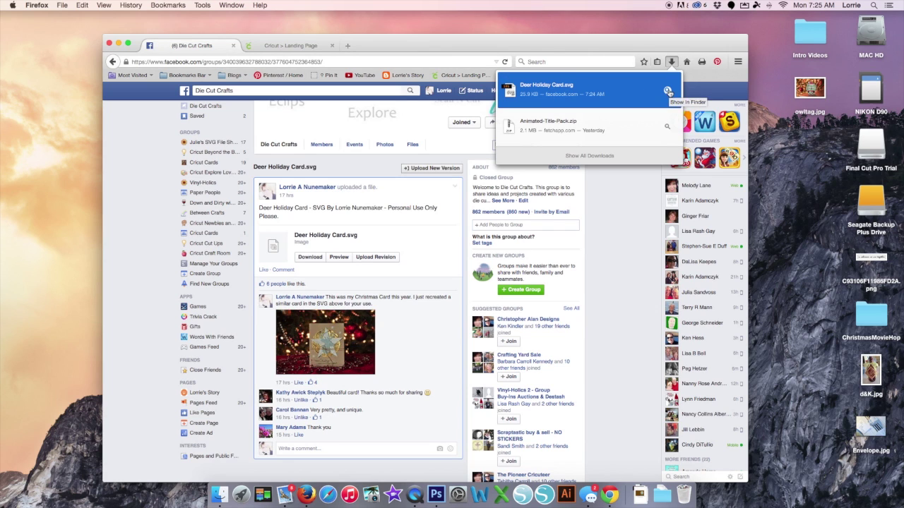
left_click(668, 92)
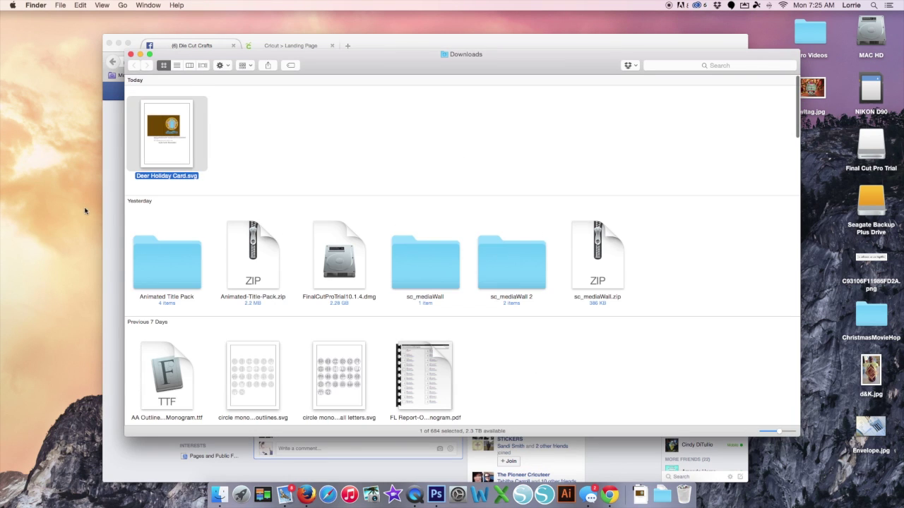
Step: Move Deer Holiday Card.svg to the desktop, close Downloads, and create a folder named 'SVG Files'
left_click_drag(170, 142, 830, 169)
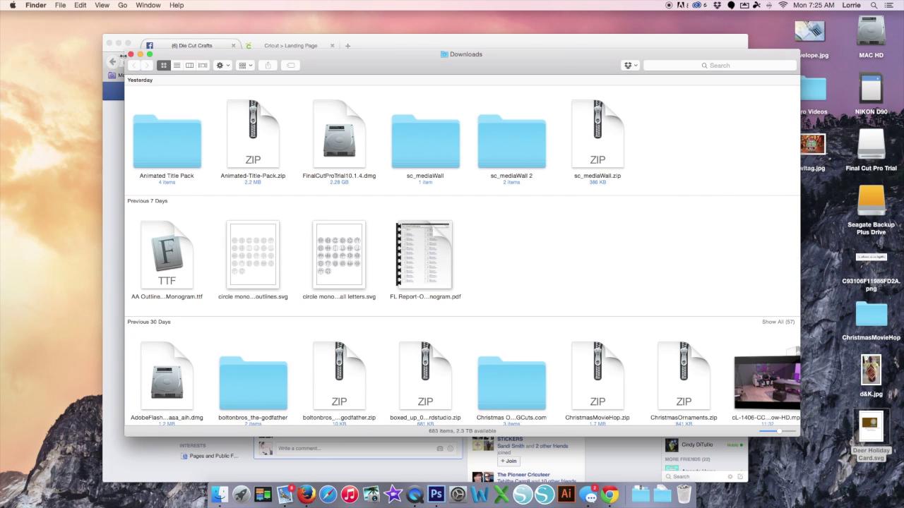
left_click(131, 55)
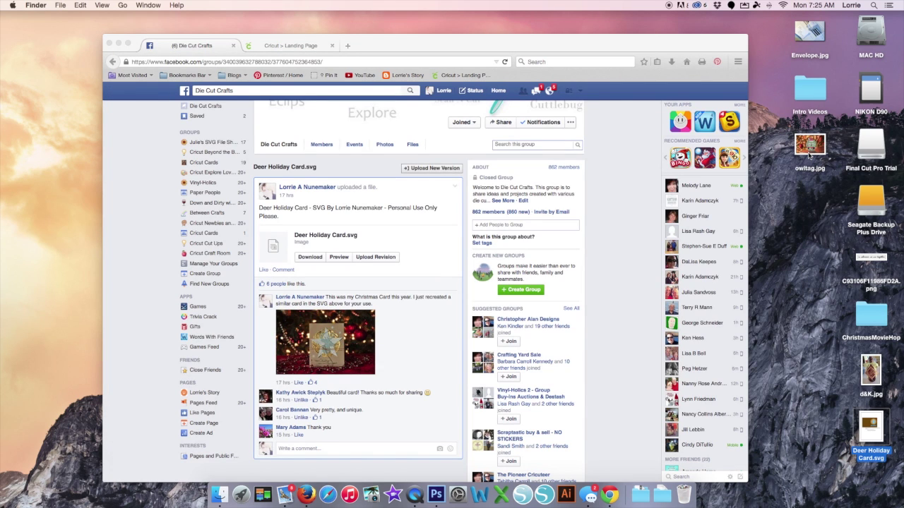
right_click(794, 233)
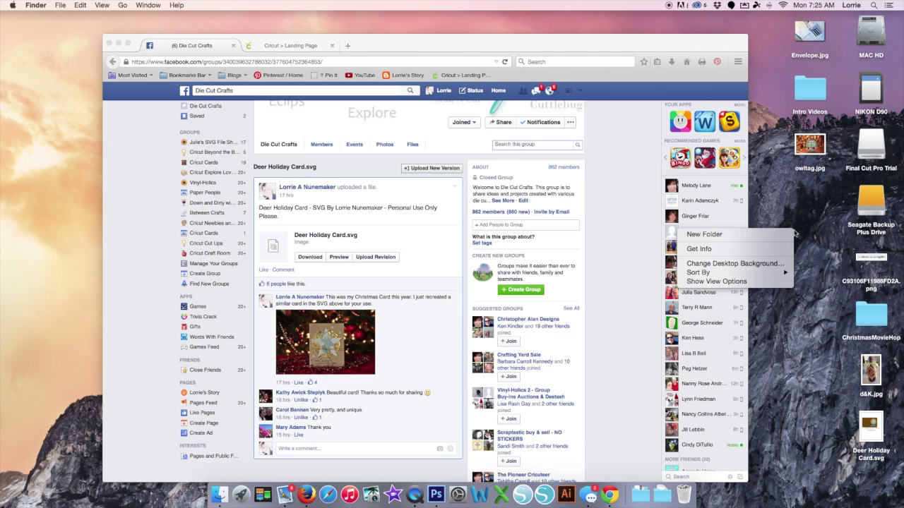
left_click(789, 235)
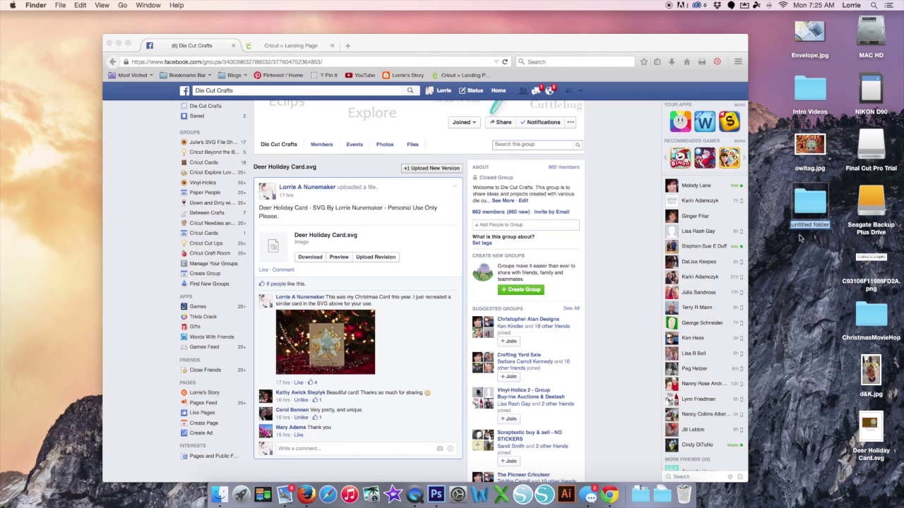
type("SVG ")
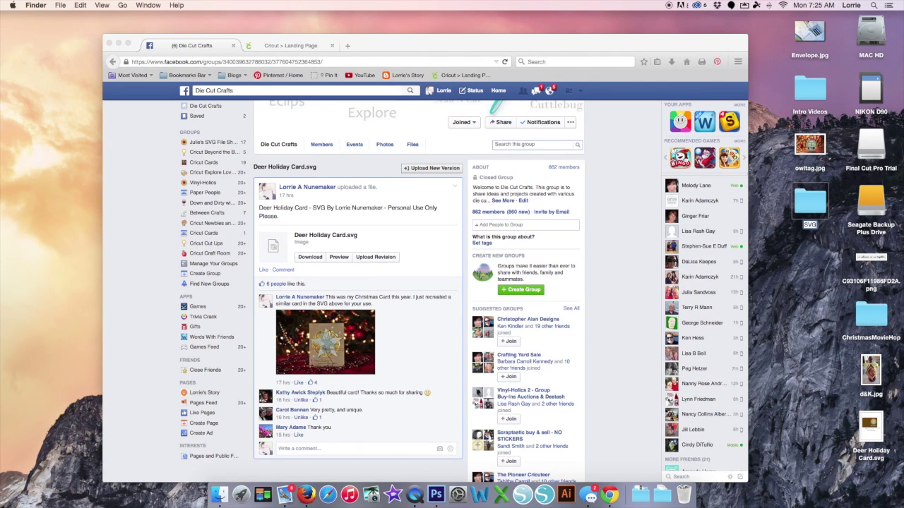
type("Files")
key("Return")
Step: Move owltag.jpg into SVG Files and back out, then trash the SVG Files folder
left_click_drag(810, 146, 810, 204)
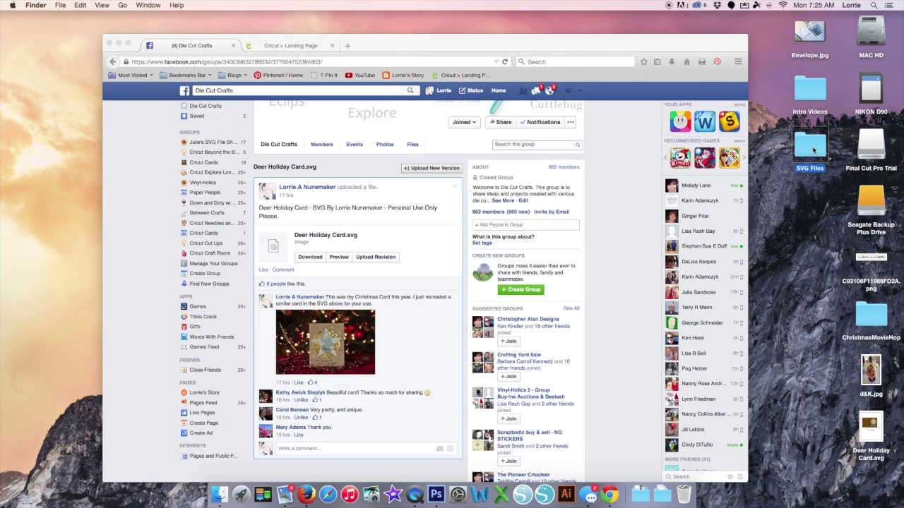
double_click(813, 148)
mouse_move(305, 121)
left_mouse_down()
mouse_move(586, 217)
mouse_move(798, 215)
left_mouse_up()
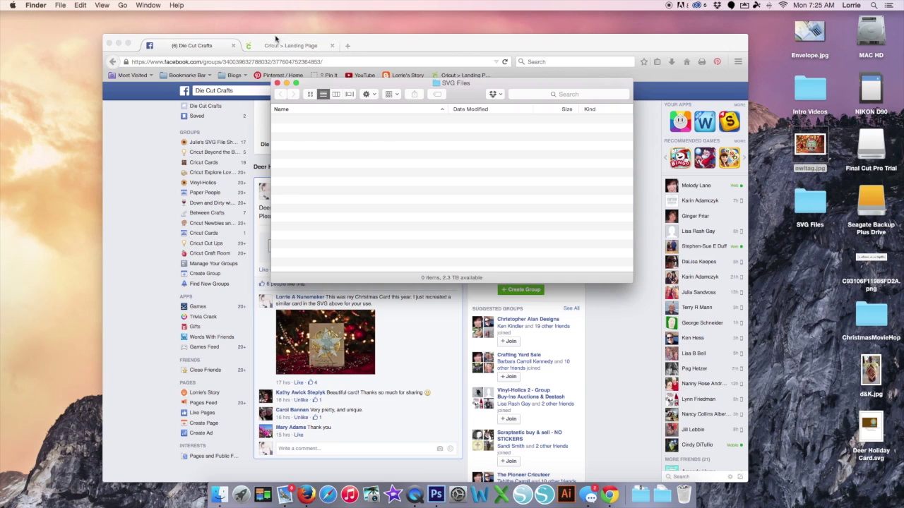
left_click(277, 83)
right_click(820, 209)
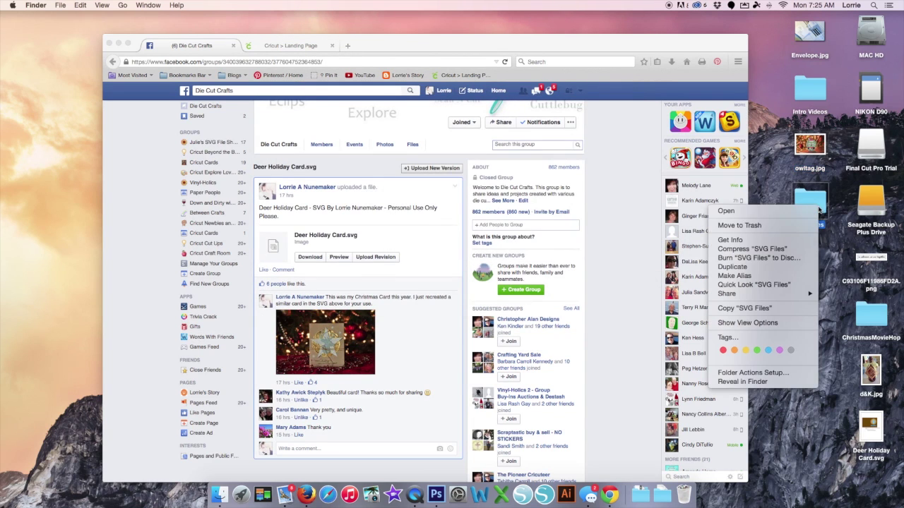
left_click(790, 227)
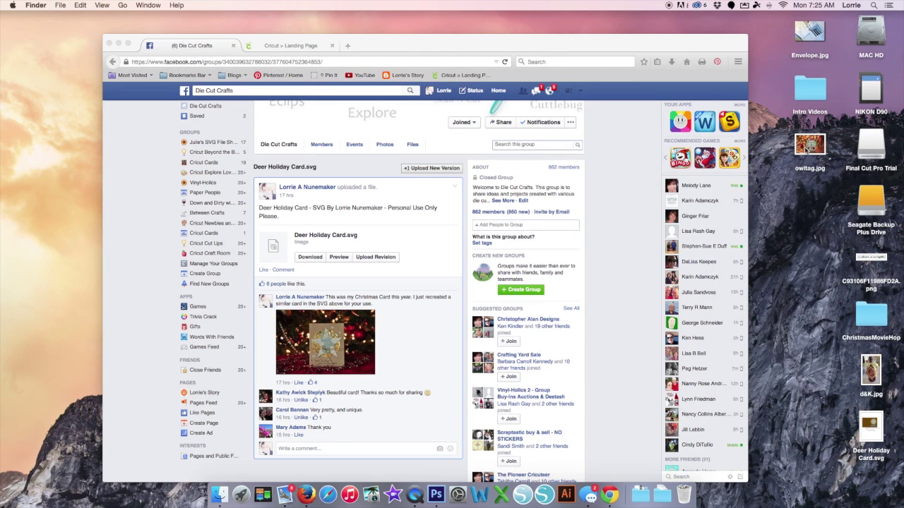
left_click(284, 48)
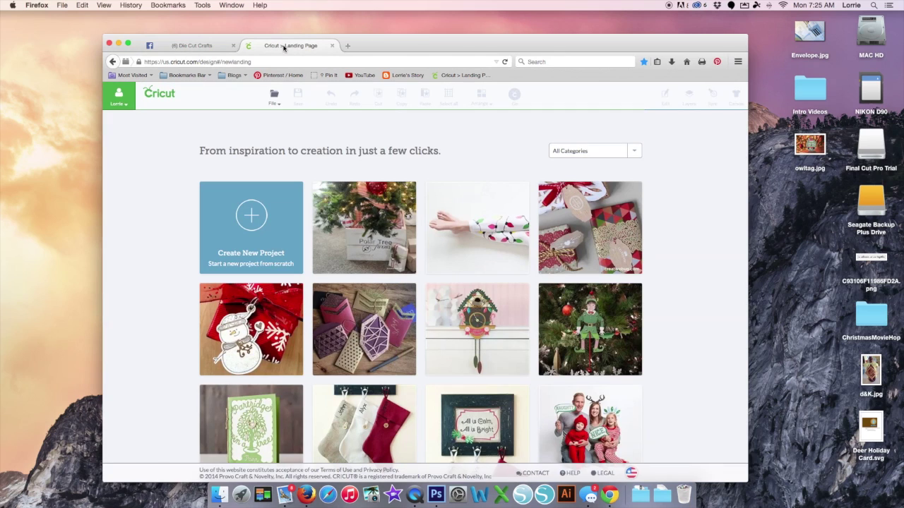
Step: Start a new blank Cricut project and bring up the Upload Image options
left_click(251, 215)
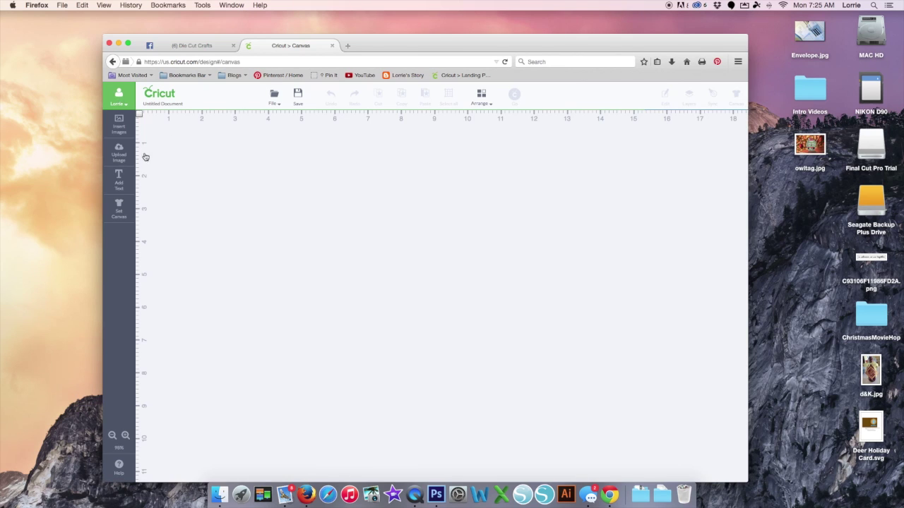
left_click(117, 152)
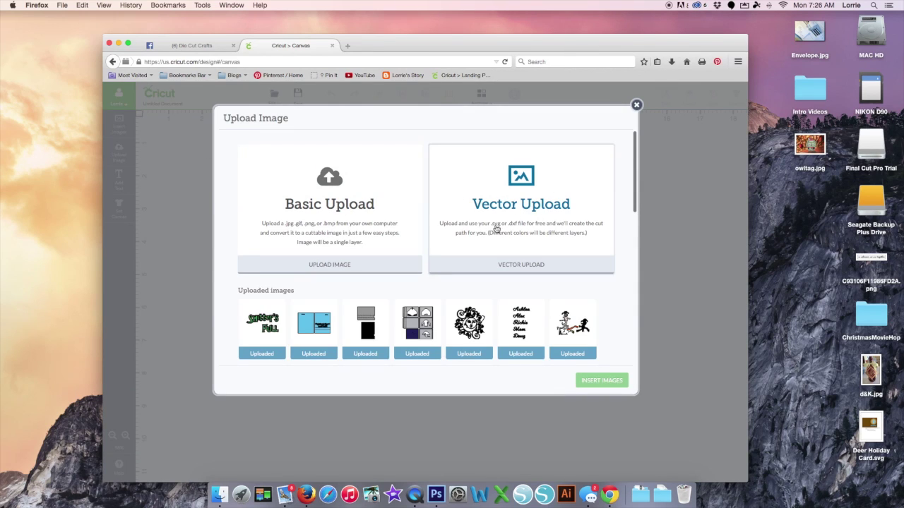
Step: Choose Vector Upload and load Deer Holiday Card.svg from the Desktop
left_click(502, 265)
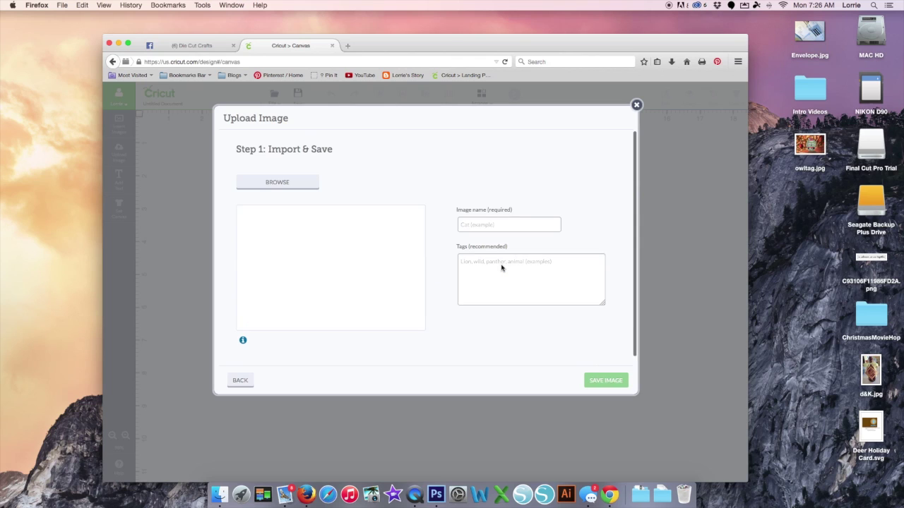
left_click(267, 182)
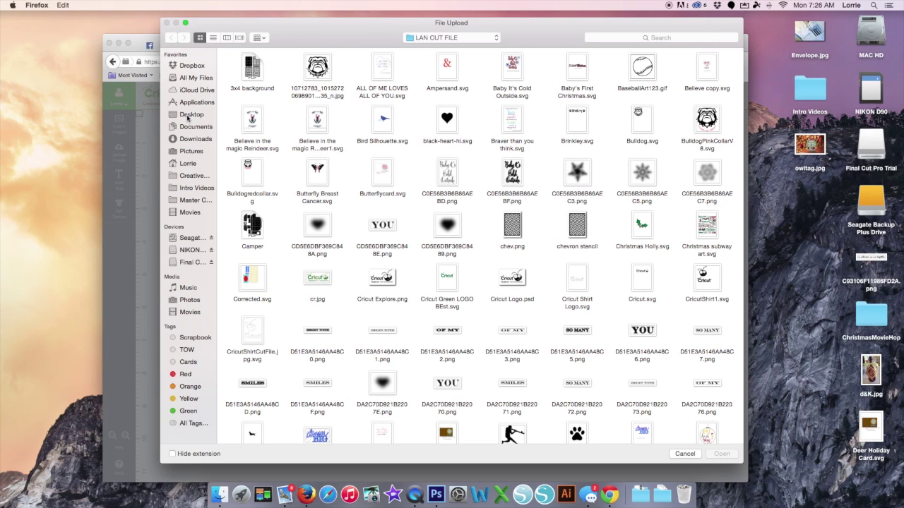
left_click(189, 114)
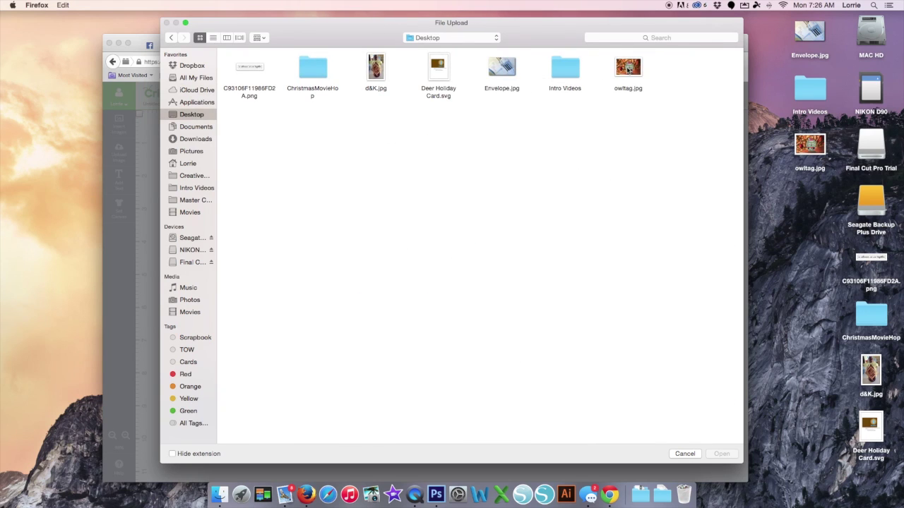
left_click(445, 69)
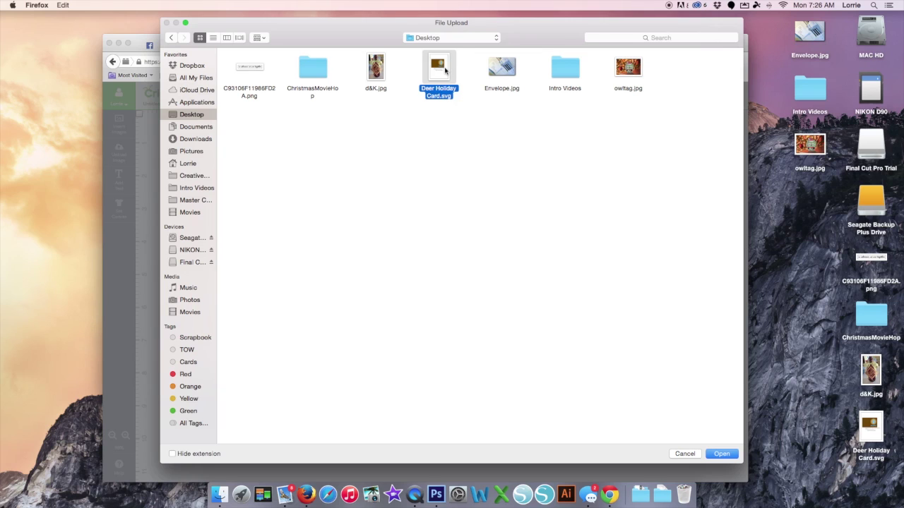
left_click(727, 454)
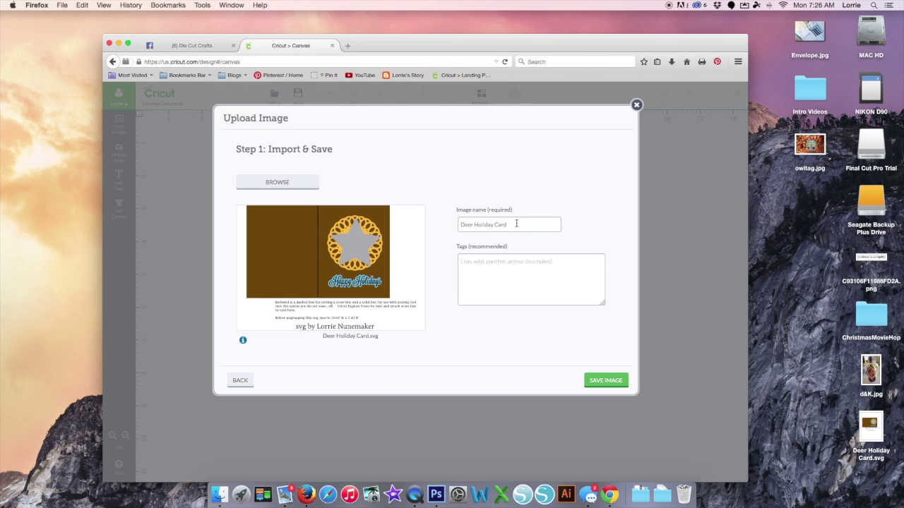
Step: Add the tag 'C' and save the uploaded Deer Holiday Card image
left_click(483, 265)
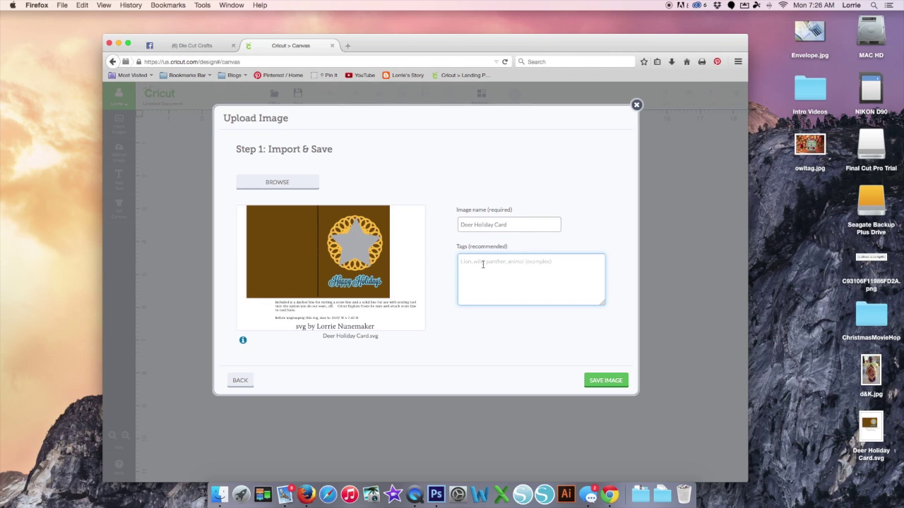
type("Cards, Deer, HOlidays")
left_click(607, 381)
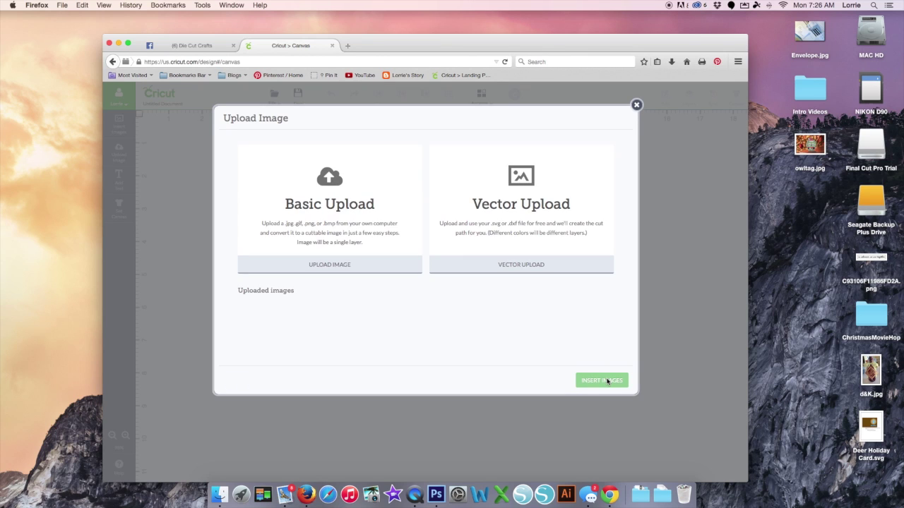
Step: Insert the Deer Holiday Card thumbnail onto the canvas and select the whole design
left_click(267, 328)
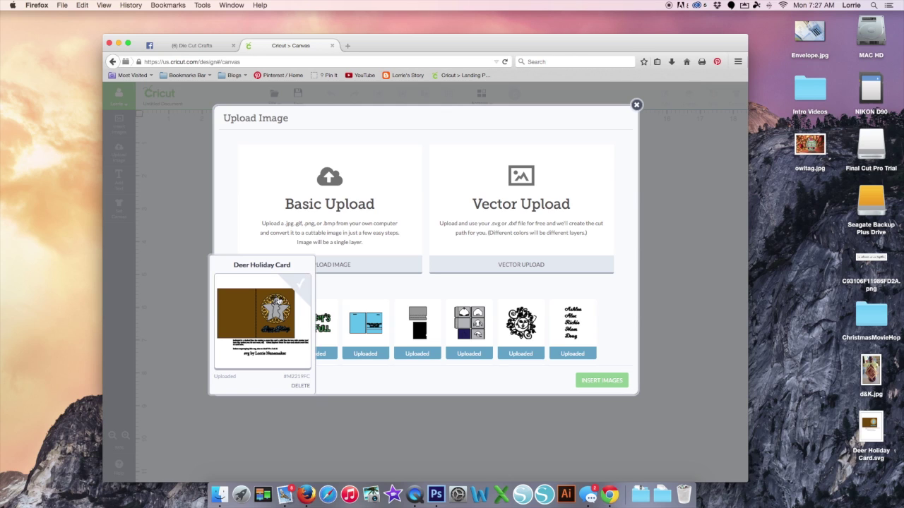
left_click(302, 285)
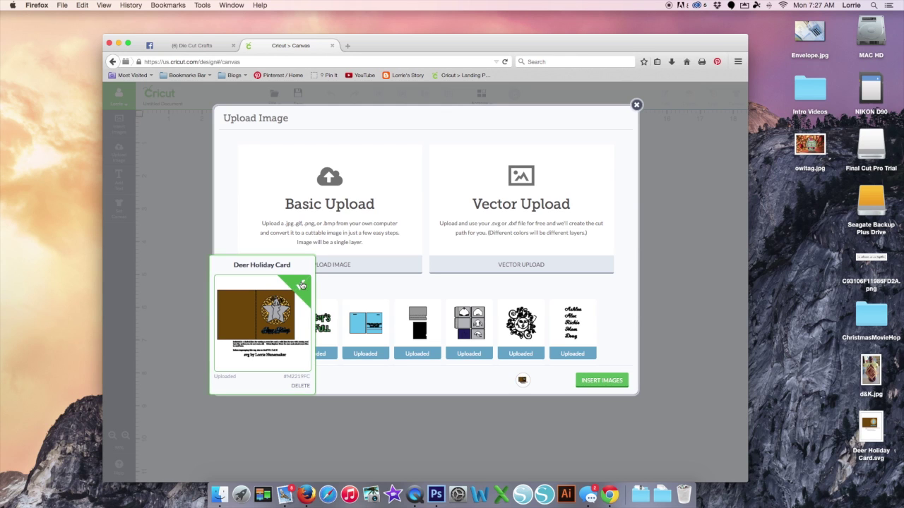
left_click(596, 381)
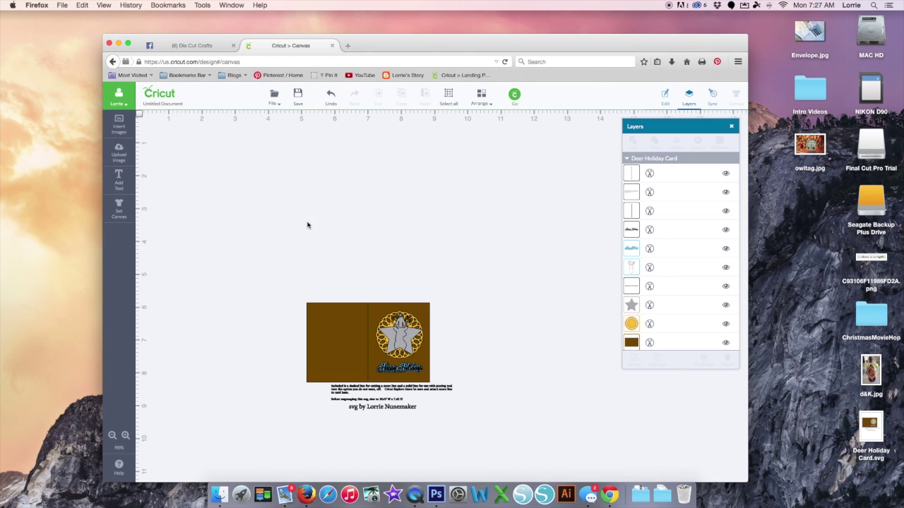
left_click(367, 364)
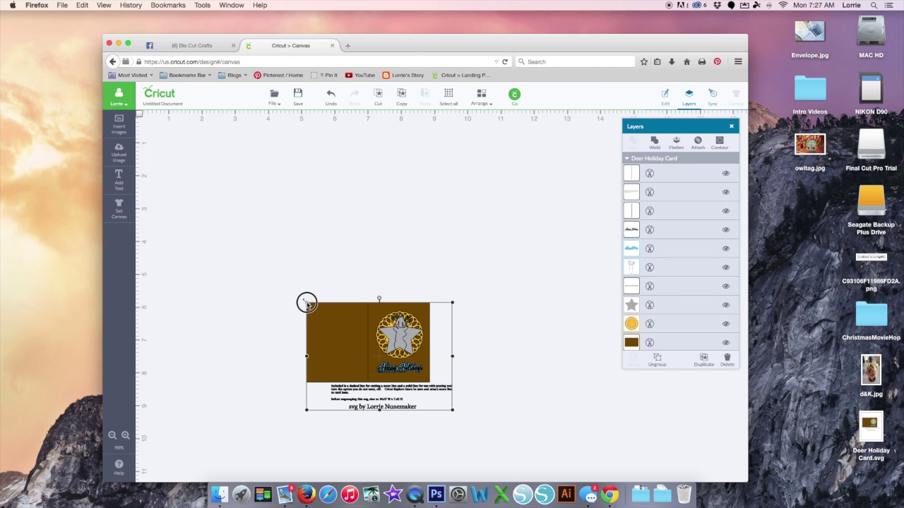
Step: Resize the Deer Holiday Card to 10.07 in wide (10.07 × 7.44) and shift it up-right
left_click_drag(307, 302, 155, 133)
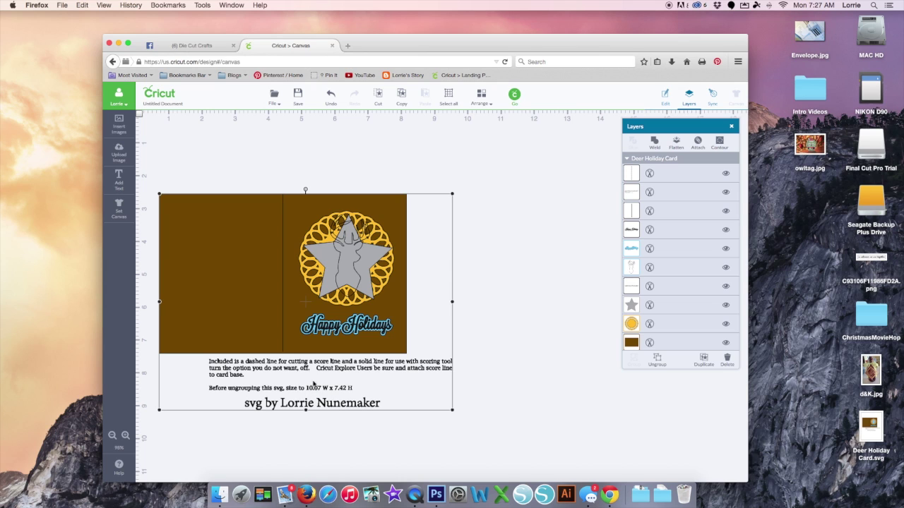
left_click(664, 96)
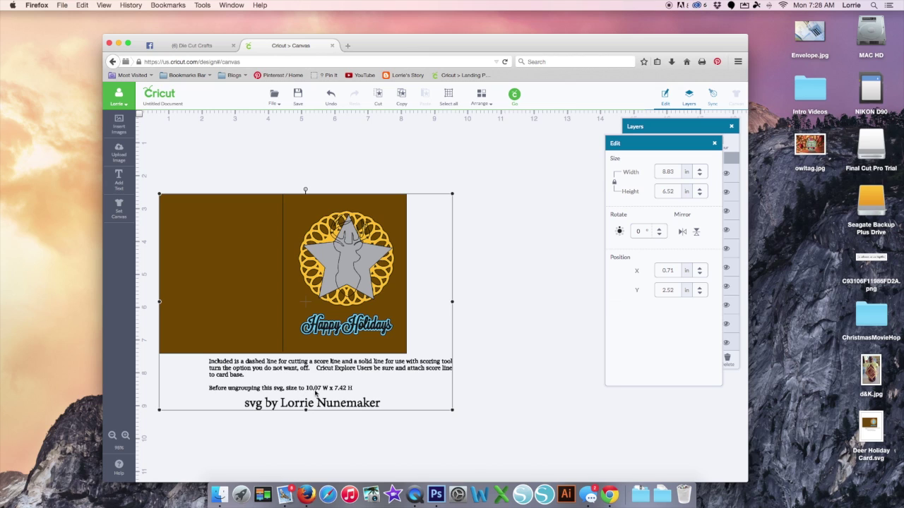
left_click_drag(679, 172, 661, 172)
type("10.07")
key("Return")
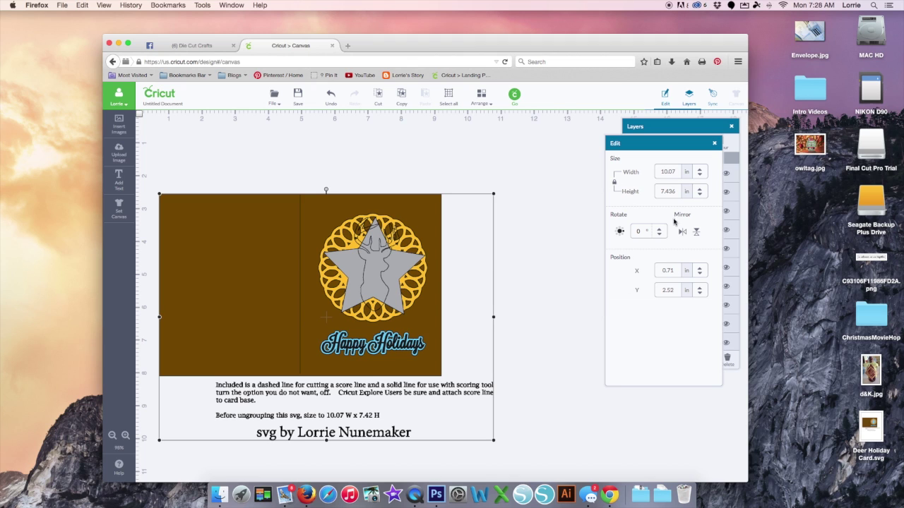
left_click_drag(396, 285, 426, 242)
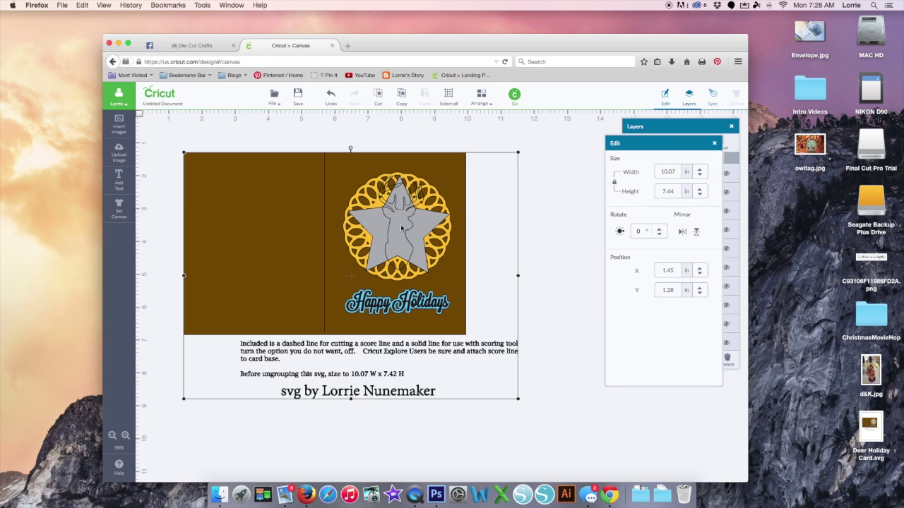
mouse_move(665, 144)
left_mouse_down()
mouse_move(609, 245)
mouse_move(613, 158)
left_mouse_up()
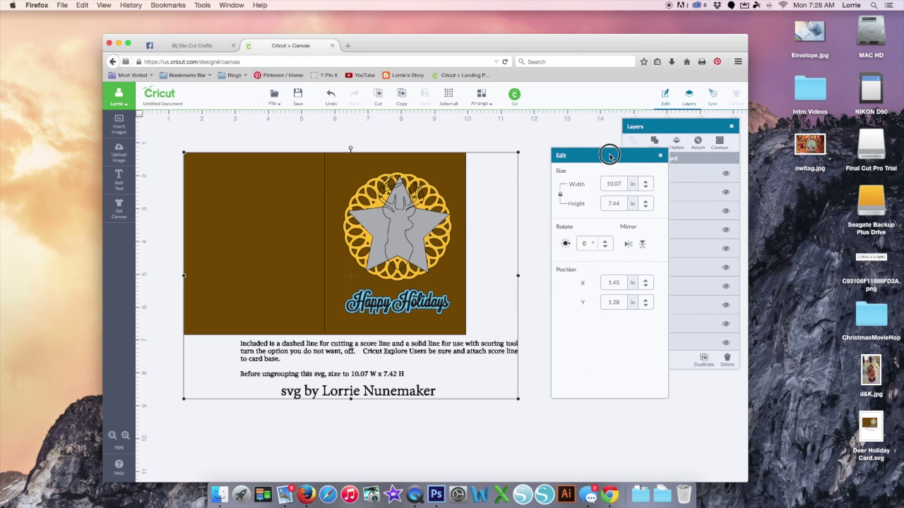
right_click(450, 210)
left_click(461, 225)
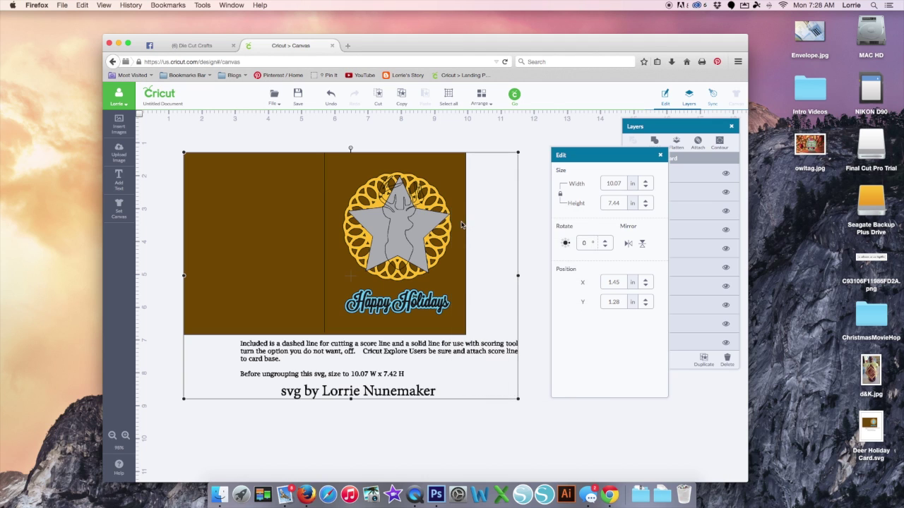
mouse_move(462, 224)
left_mouse_down()
mouse_move(484, 306)
mouse_move(453, 290)
mouse_move(487, 176)
mouse_move(444, 213)
left_mouse_up()
left_click(443, 213)
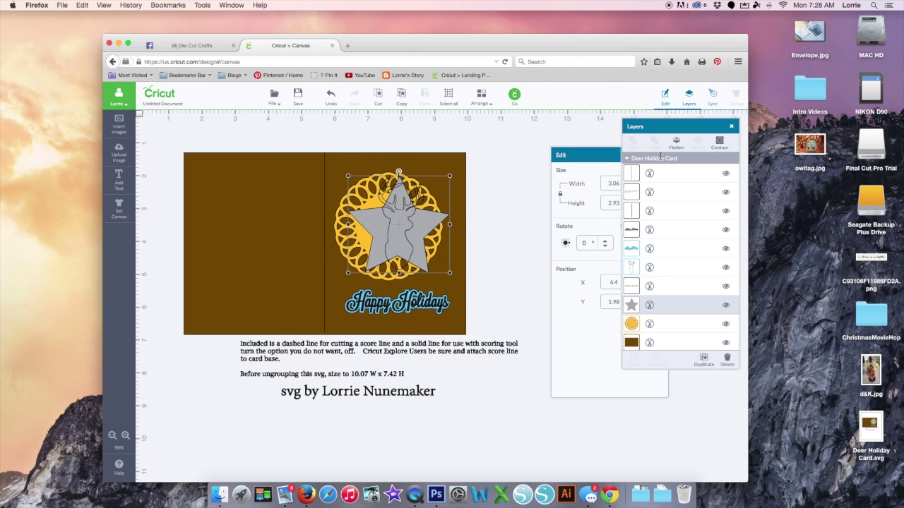
left_click(726, 174)
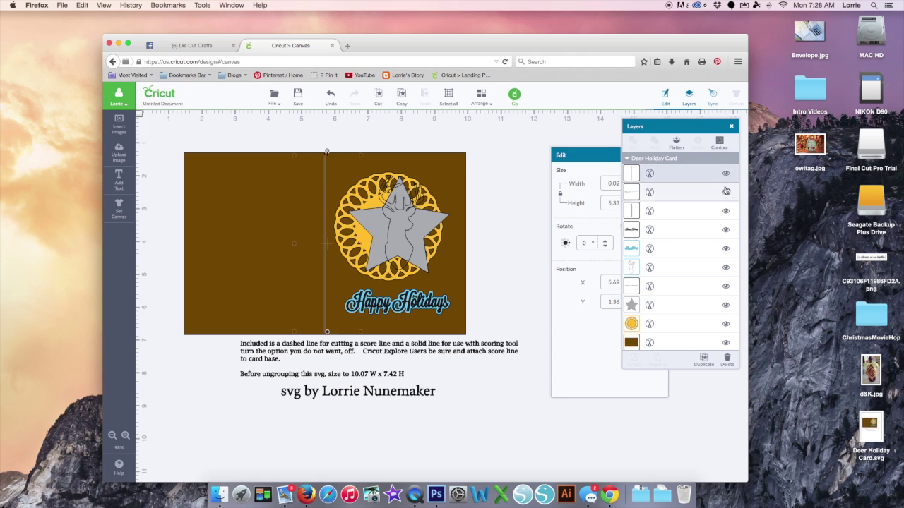
left_click(726, 192)
left_click(726, 192)
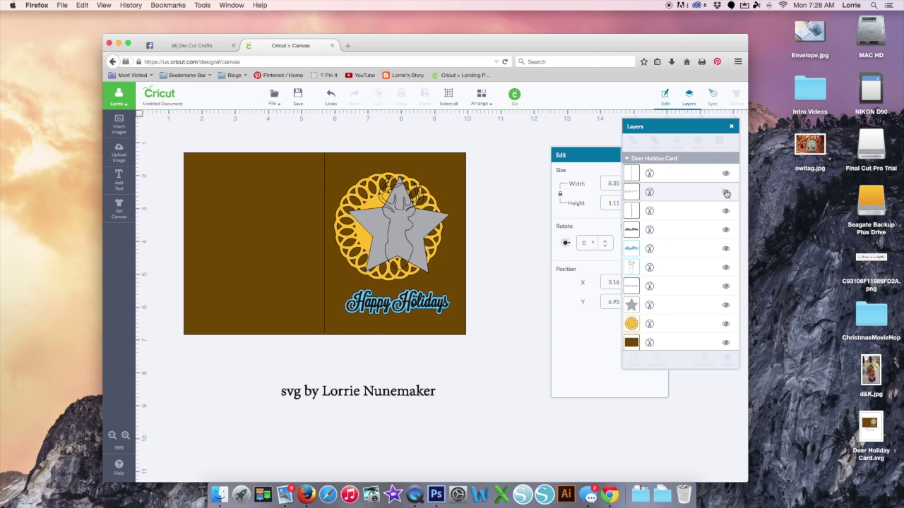
left_click(726, 192)
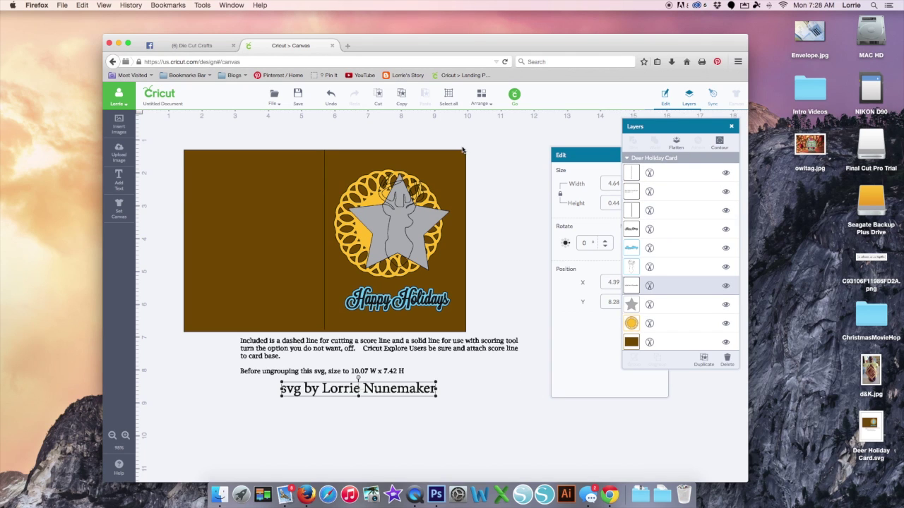